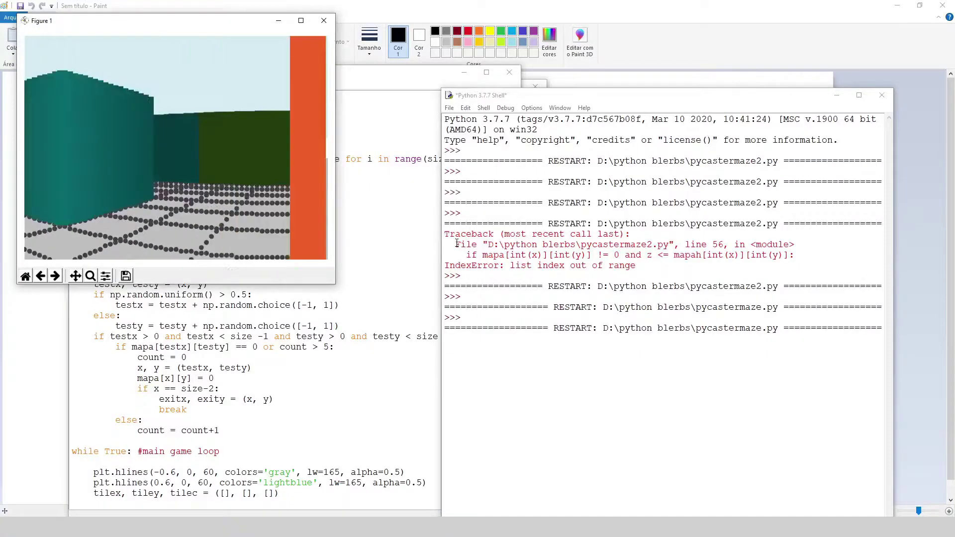
Turn toward the green wall and walk down the orange-walled corridor.
{"action": "key", "text": "Left"}
{"action": "key", "text": "Up"}
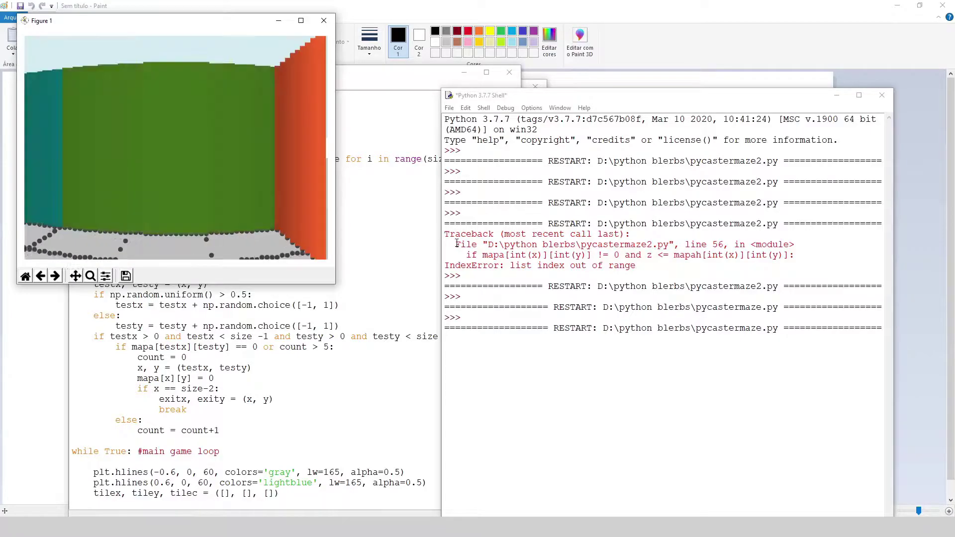
{"action": "key", "text": "Left"}
{"action": "key", "text": "Left"}
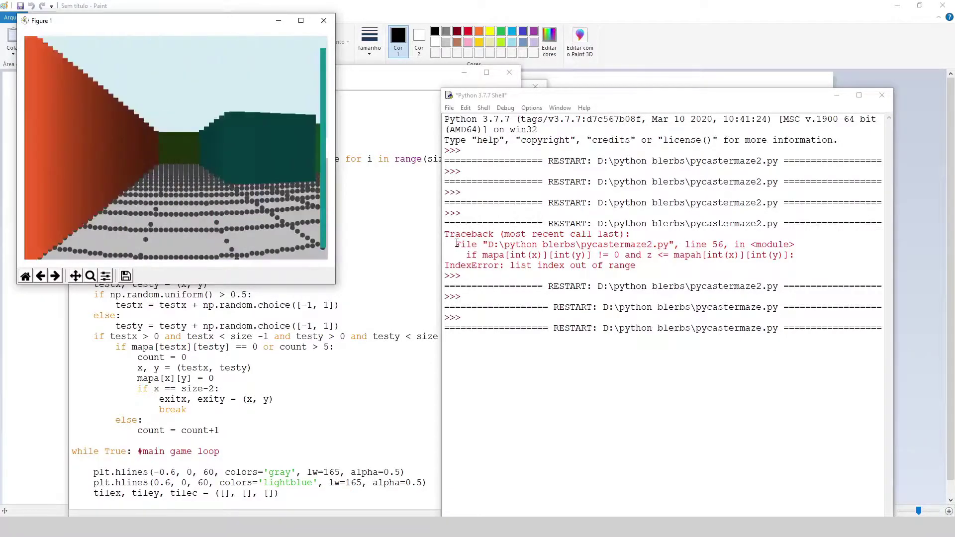
{"action": "key", "text": "Up"}
{"action": "key", "text": "Up"}
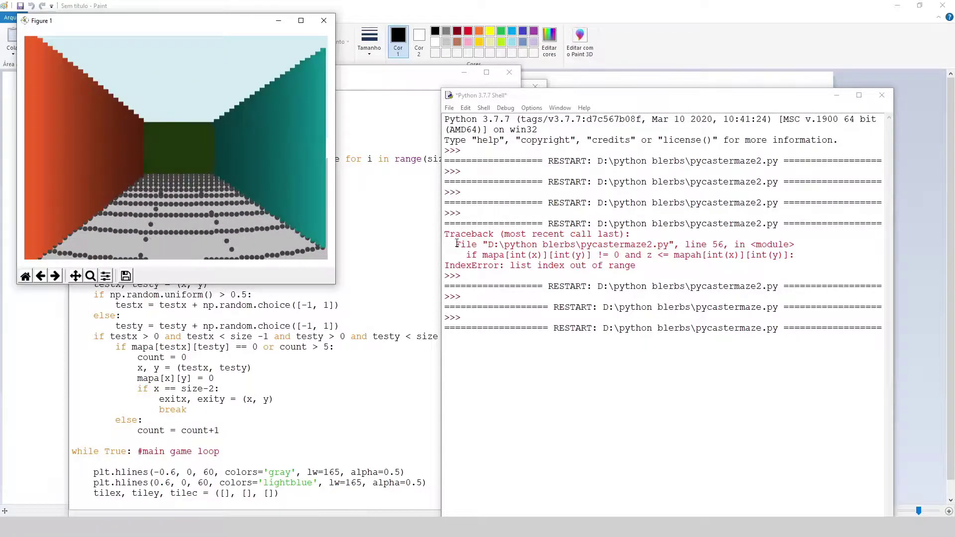
{"action": "key", "text": "Up"}
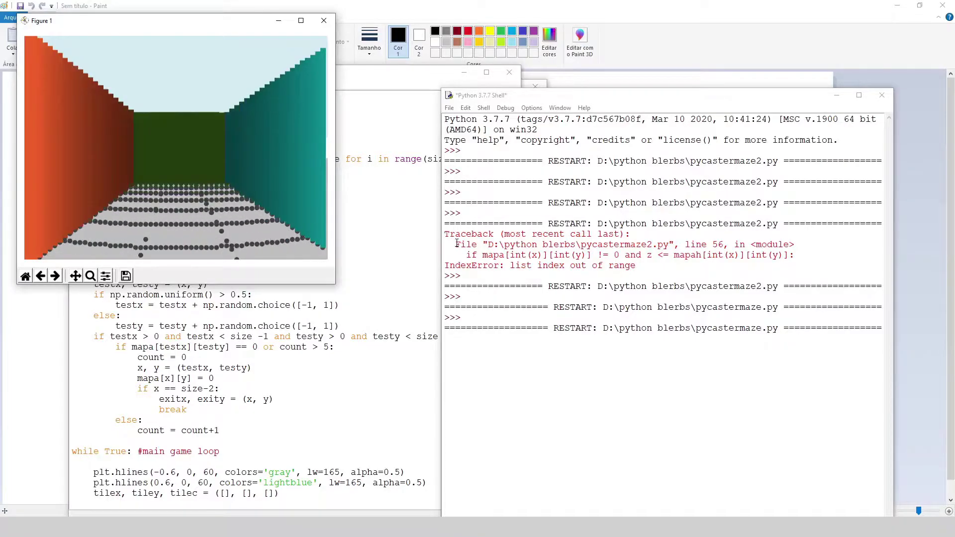
Move further through the maze past the teal wall and turn beside the yellow wall.
{"action": "key", "text": "Right"}
{"action": "key", "text": "Right"}
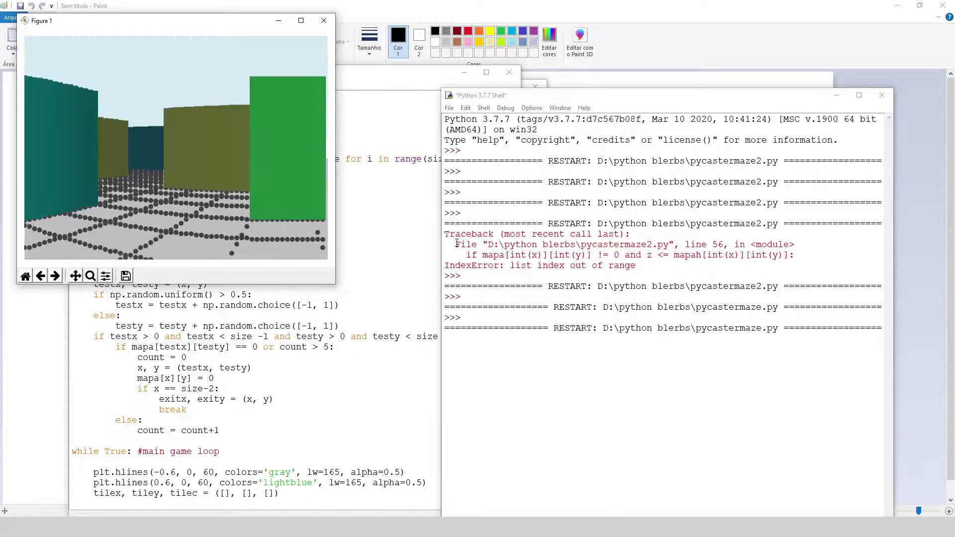
{"action": "key", "text": "Up"}
{"action": "key", "text": "Up"}
{"action": "key", "text": "Left"}
{"action": "key", "text": "Left"}
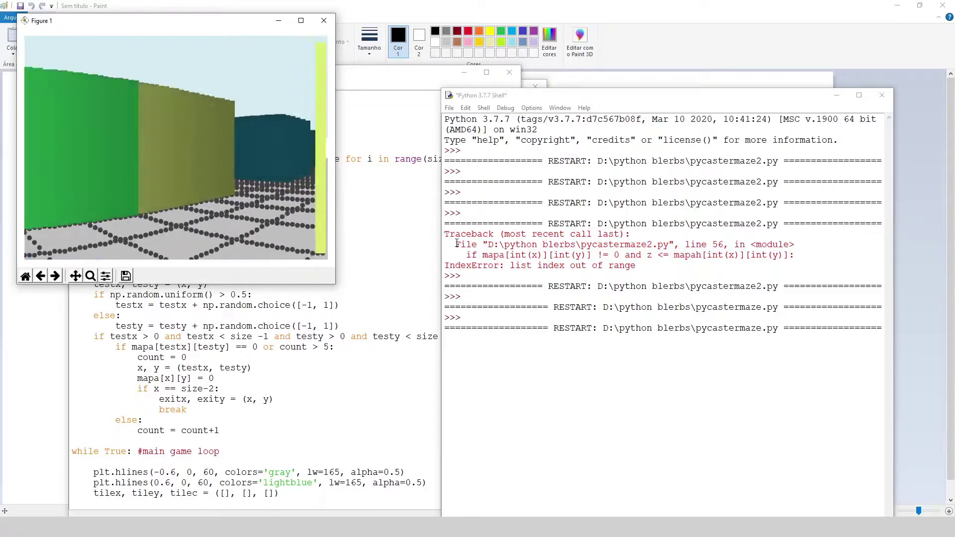
{"action": "key", "text": "Left"}
{"action": "key", "text": "Up"}
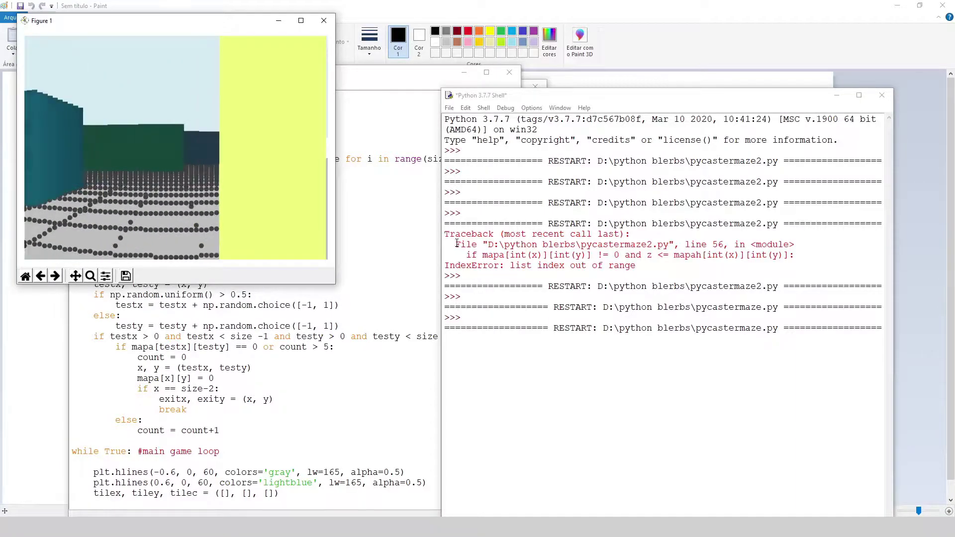
{"action": "key", "text": "Left"}
{"action": "key", "text": "Right"}
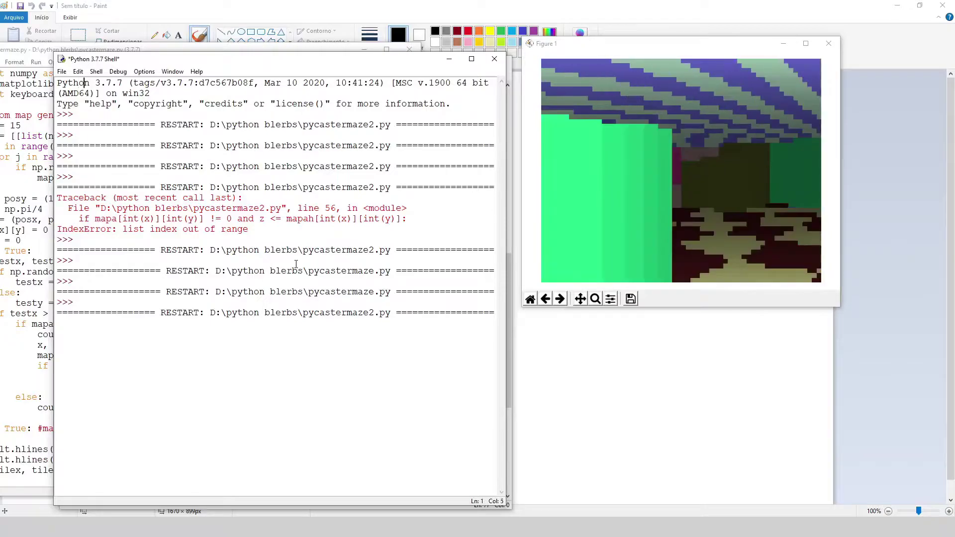
{"action": "key", "text": "Right"}
Turn right and walk forward toward the green wall.
{"action": "key", "text": "Up"}
{"action": "key", "text": "Up"}
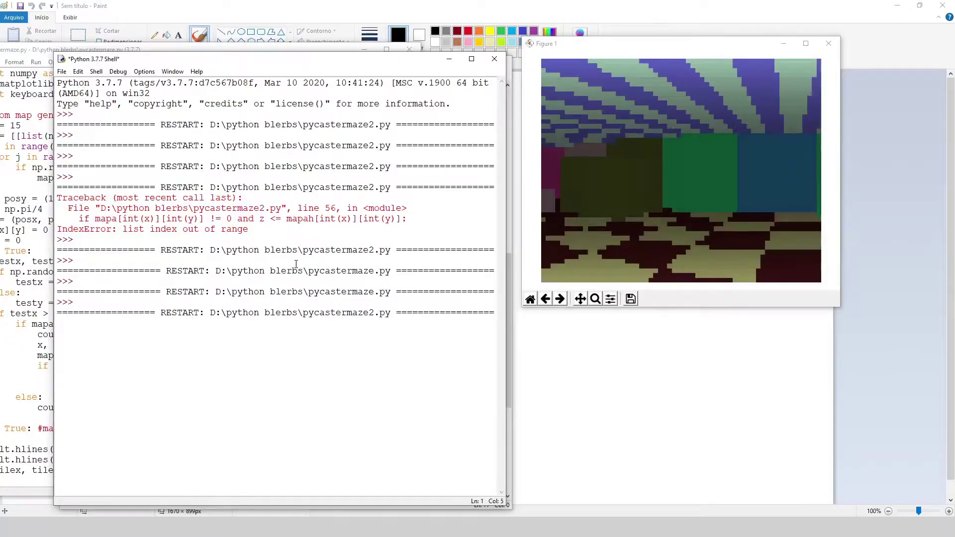
{"action": "key", "text": "Up"}
{"action": "key", "text": "Up"}
{"action": "key", "text": "Up"}
{"action": "key", "text": "Left"}
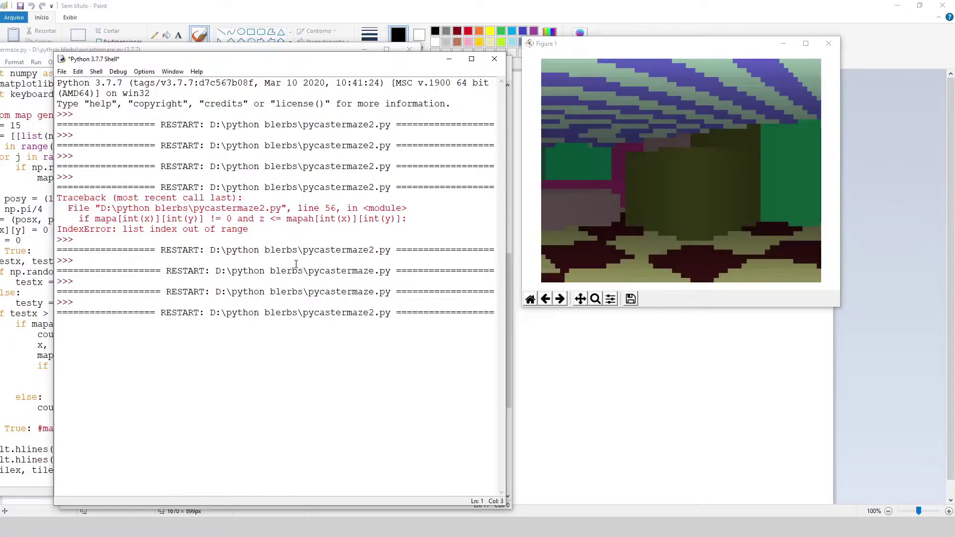
Step closer and keep turning left until the pink wall is in view.
{"action": "key", "text": "Left"}
{"action": "key", "text": "Up"}
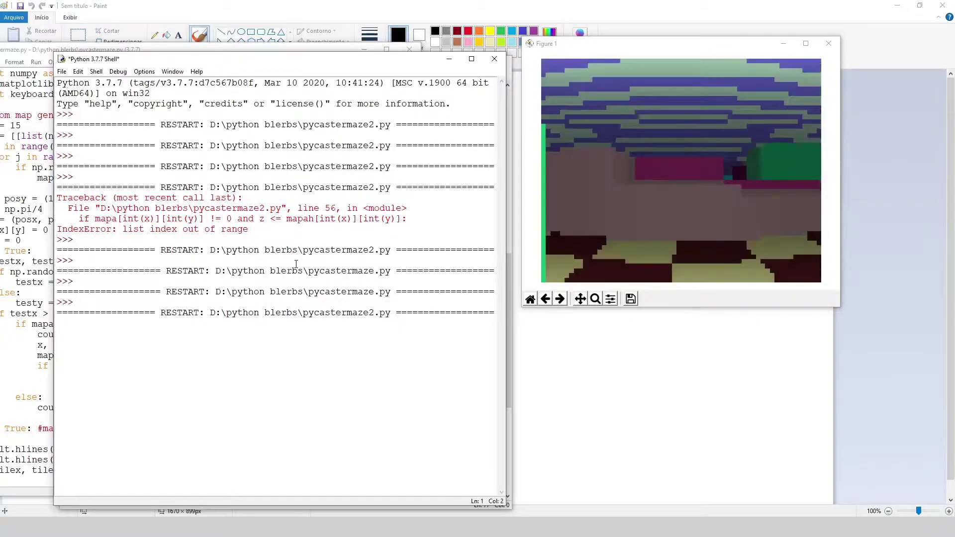
{"action": "key", "text": "Up"}
{"action": "key", "text": "Left"}
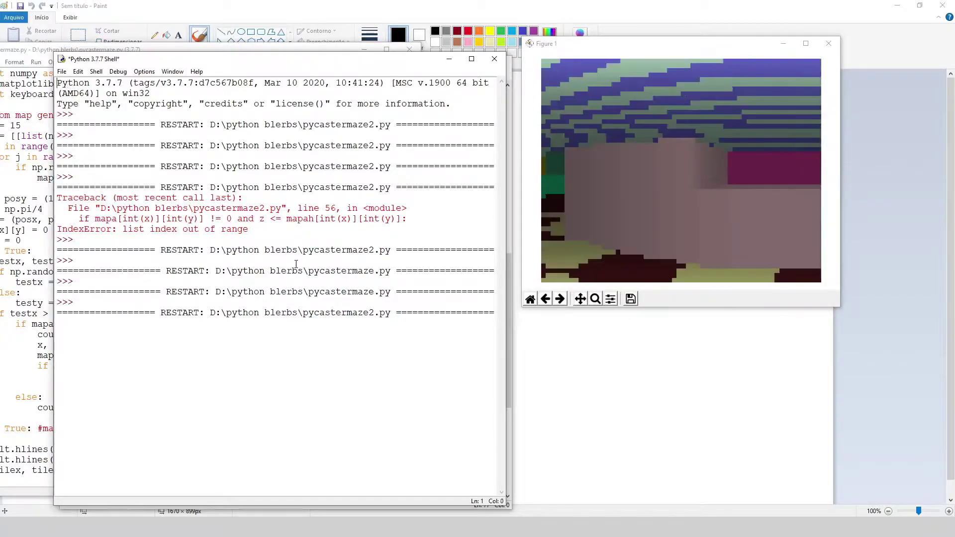
{"action": "key", "text": "Left"}
{"action": "key", "text": "Up"}
{"action": "key", "text": "Up"}
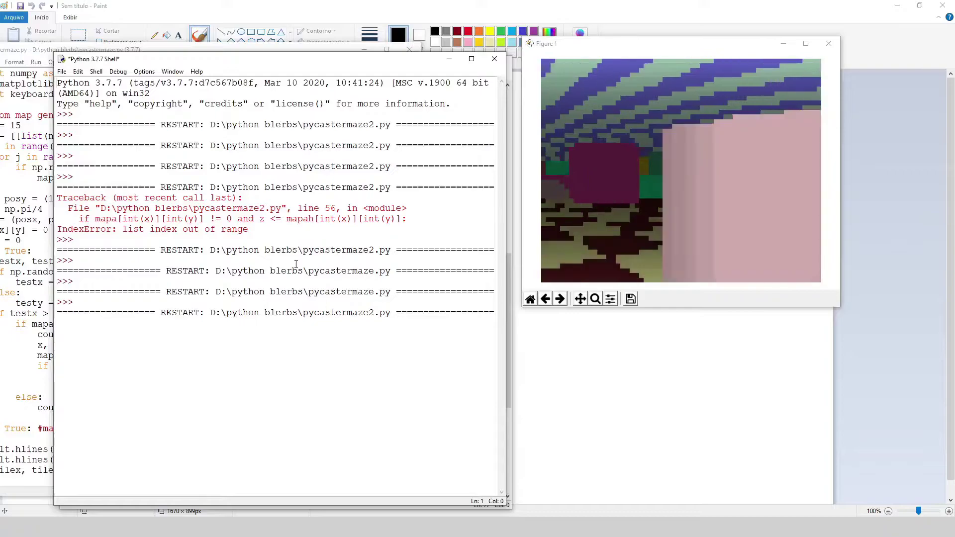
{"action": "key", "text": "Left"}
{"action": "key", "text": "Left"}
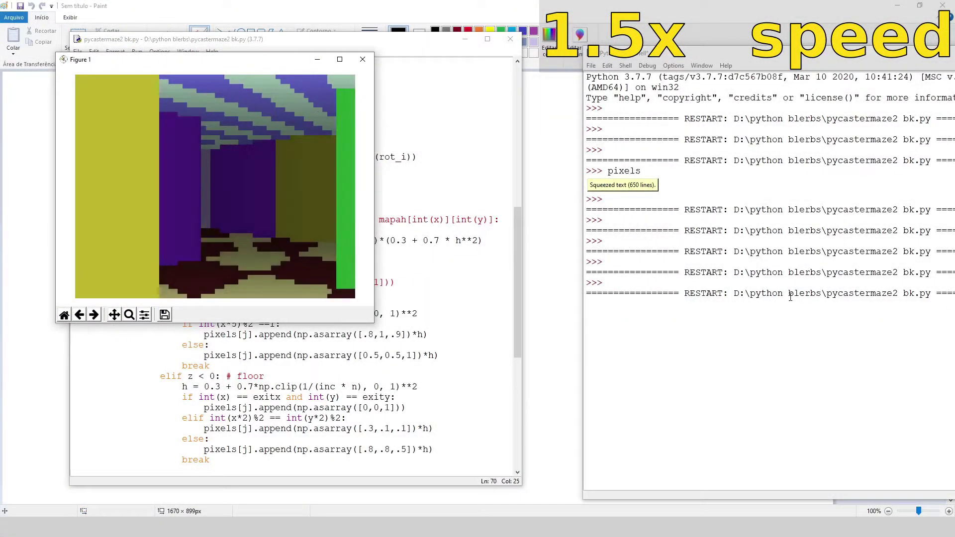
Walk over the checkered floor, tilt toward the striped ceiling, and face the purple corridor.
{"action": "key", "text": "Left"}
{"action": "key", "text": "Up"}
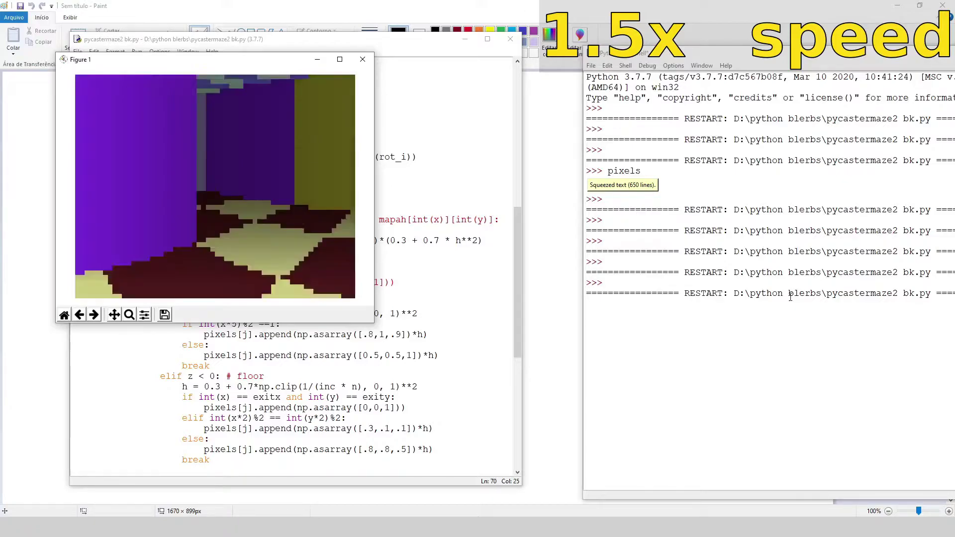
{"action": "key", "text": "Up"}
{"action": "key", "text": "Up"}
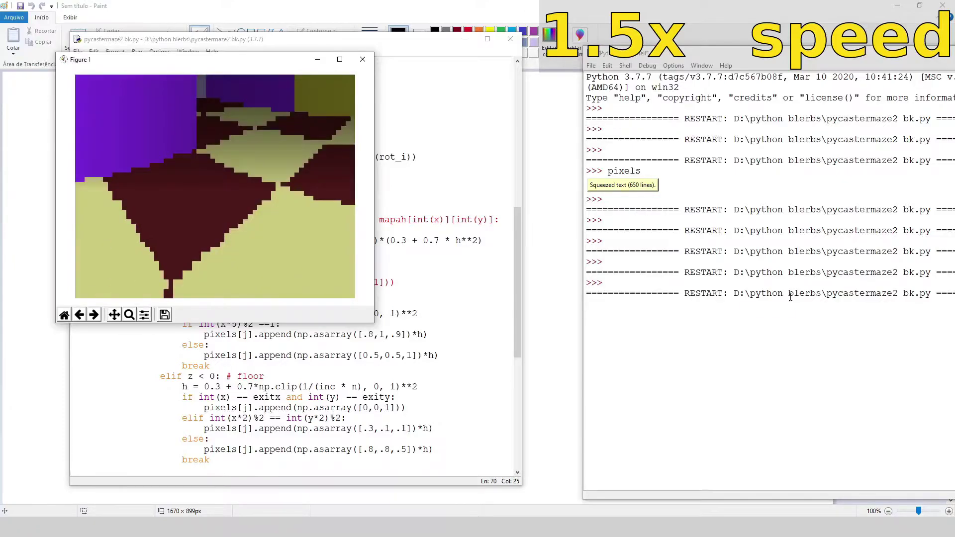
{"action": "key", "text": "Up"}
{"action": "key", "text": "Up"}
{"action": "key", "text": "Up"}
{"action": "key", "text": "Up"}
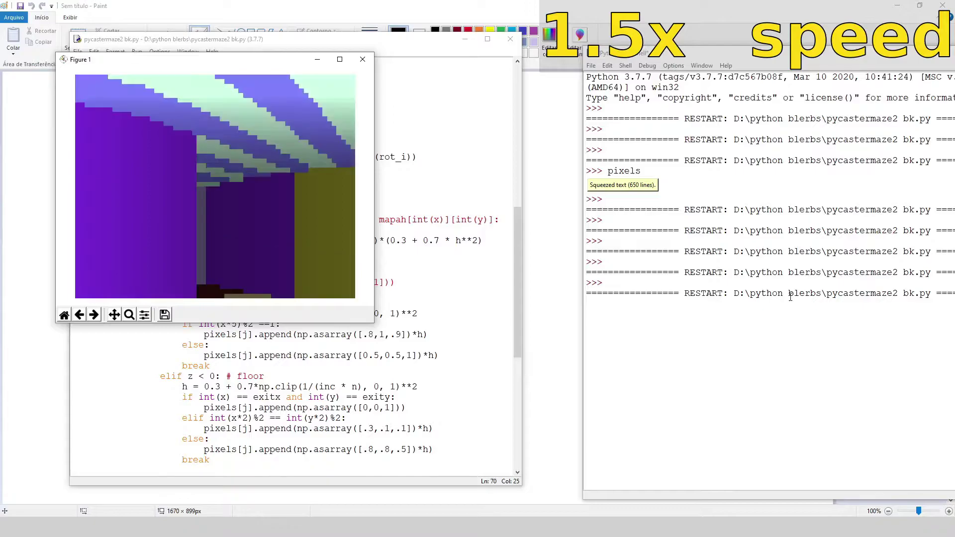
{"action": "key", "text": "Up"}
{"action": "key", "text": "Up"}
{"action": "key", "text": "Up"}
{"action": "key", "text": "Up"}
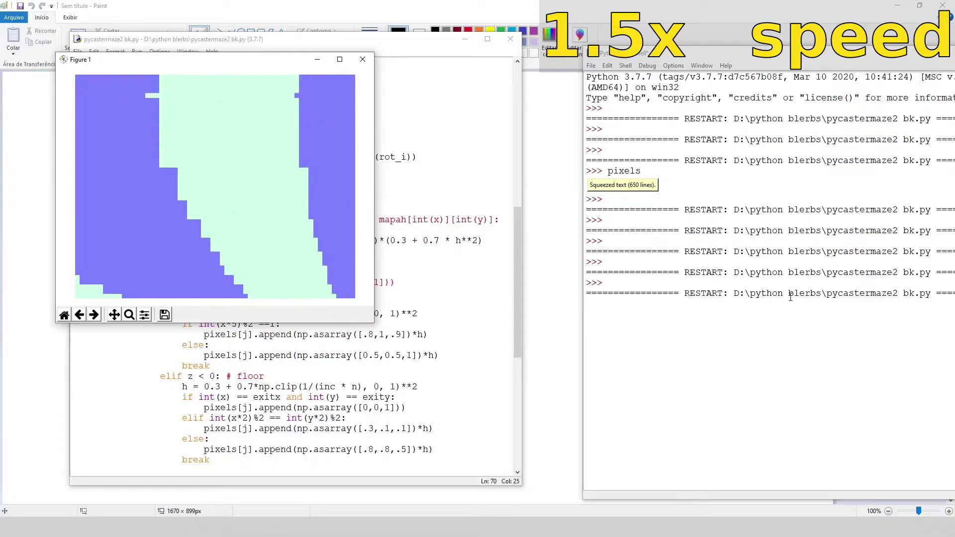
{"action": "key", "text": "Left"}
{"action": "key", "text": "Left"}
{"action": "key", "text": "Left"}
{"action": "key", "text": "Left"}
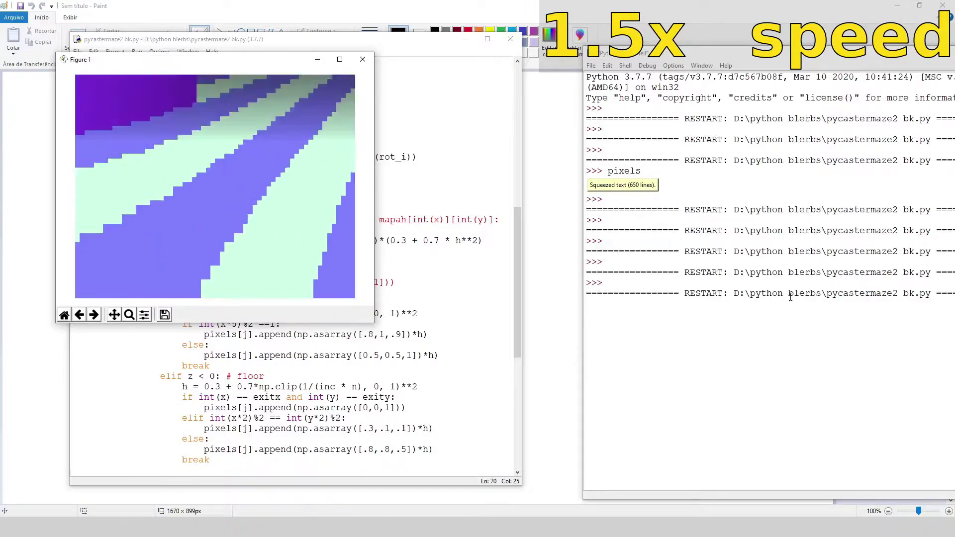
{"action": "key", "text": "Down"}
{"action": "key", "text": "Down"}
{"action": "key", "text": "Down"}
{"action": "key", "text": "Down"}
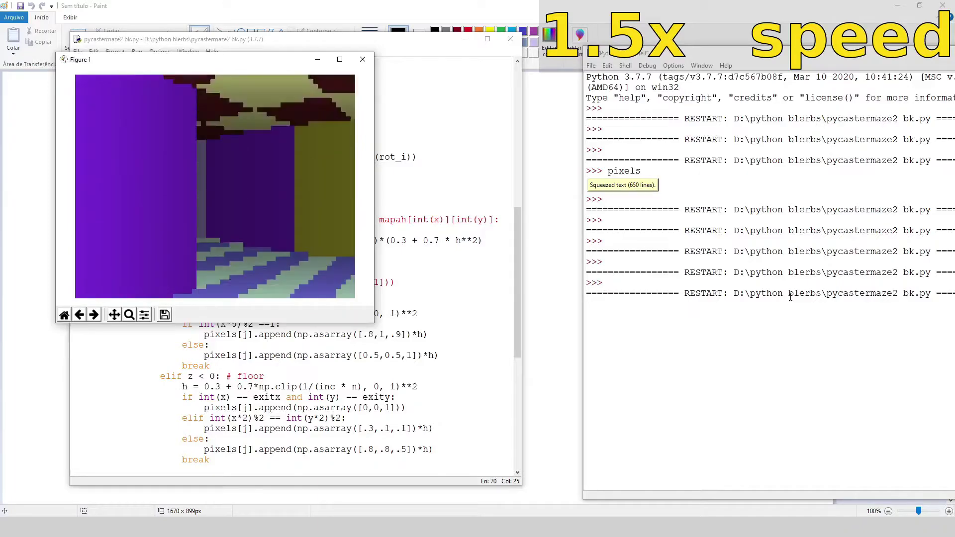
Turn past the olive wall and walk down the corridor between blue, yellow and green walls.
{"action": "key", "text": "Right"}
{"action": "key", "text": "Right"}
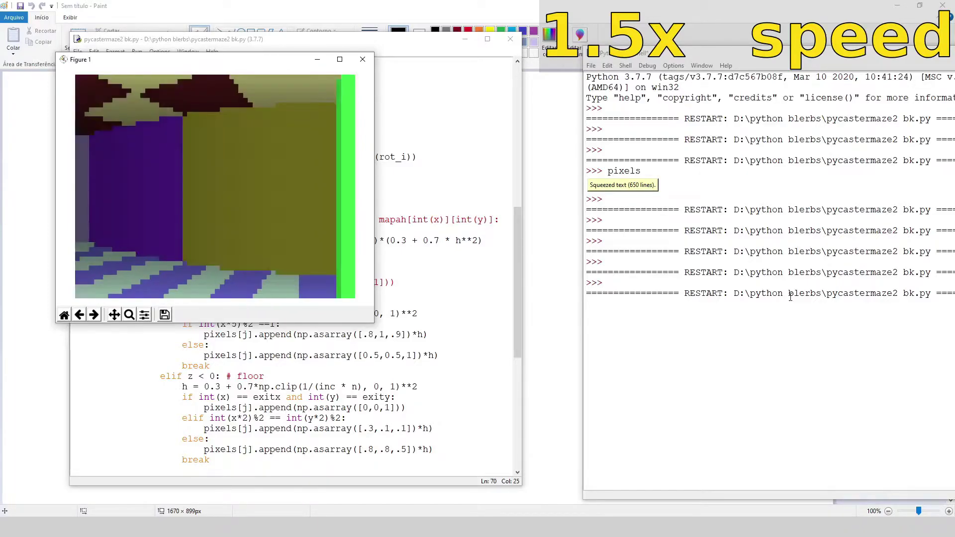
{"action": "key", "text": "Left"}
{"action": "key", "text": "Left"}
{"action": "key", "text": "Left"}
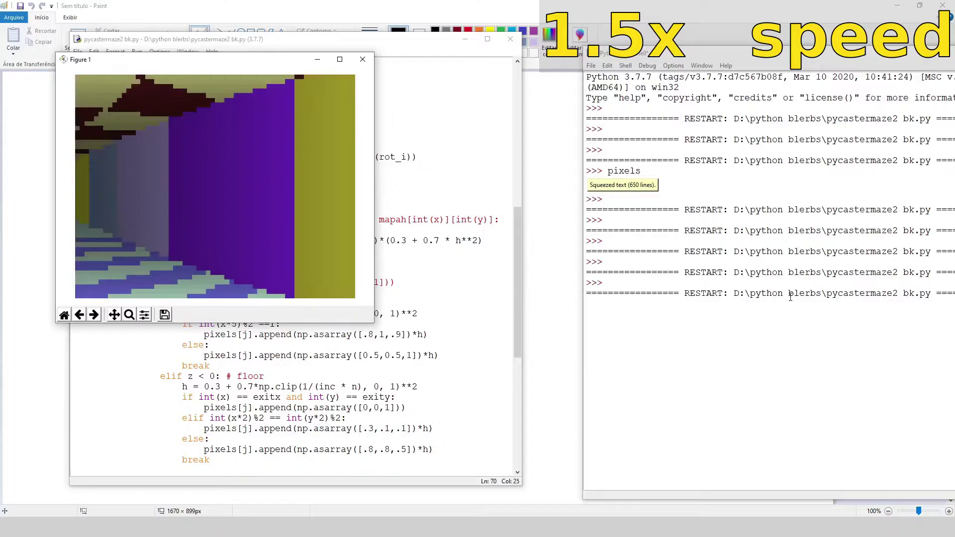
{"action": "key", "text": "Left"}
{"action": "key", "text": "Left"}
{"action": "key", "text": "Left"}
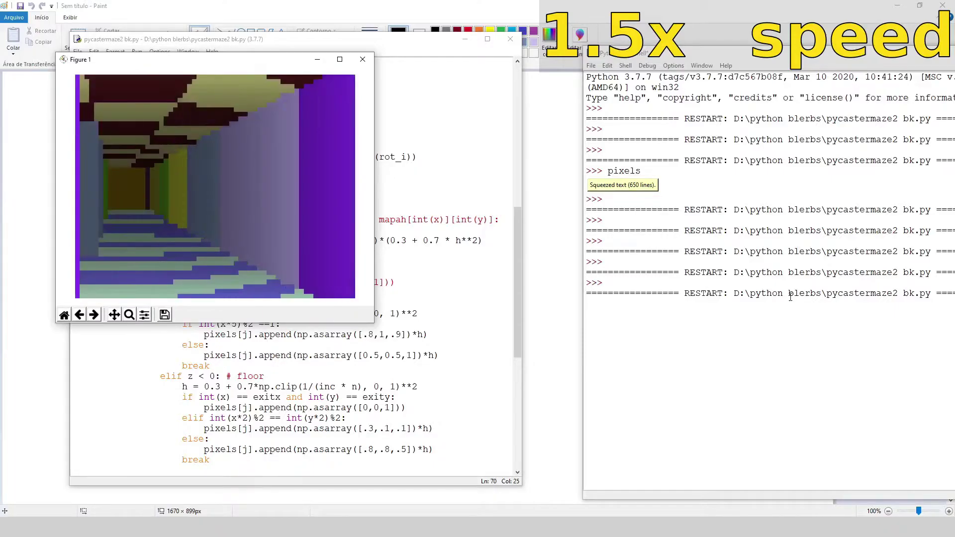
{"action": "key", "text": "Left"}
{"action": "key", "text": "Left"}
{"action": "key", "text": "Up"}
{"action": "key", "text": "Up"}
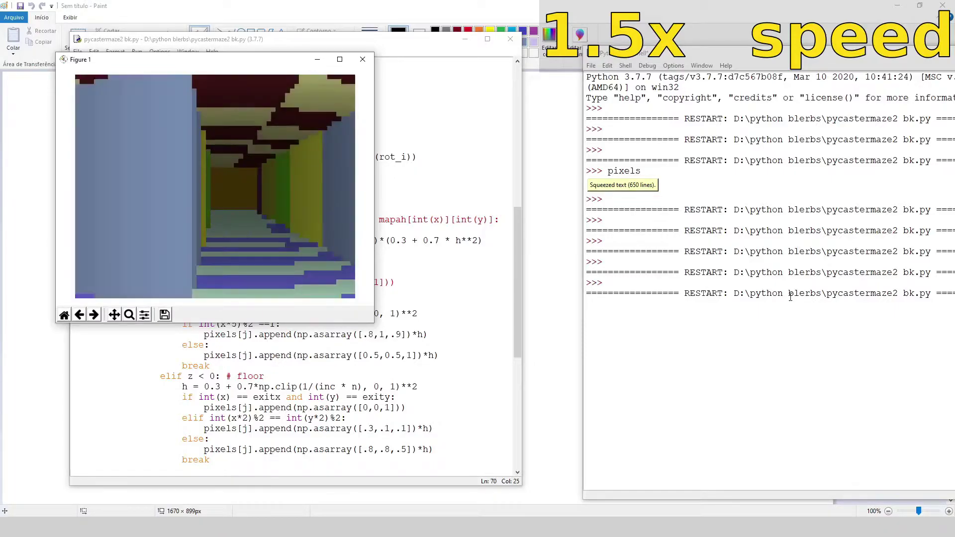
{"action": "key", "text": "Up"}
{"action": "key", "text": "Up"}
{"action": "key", "text": "Up"}
{"action": "key", "text": "Up"}
{"action": "key", "text": "Up"}
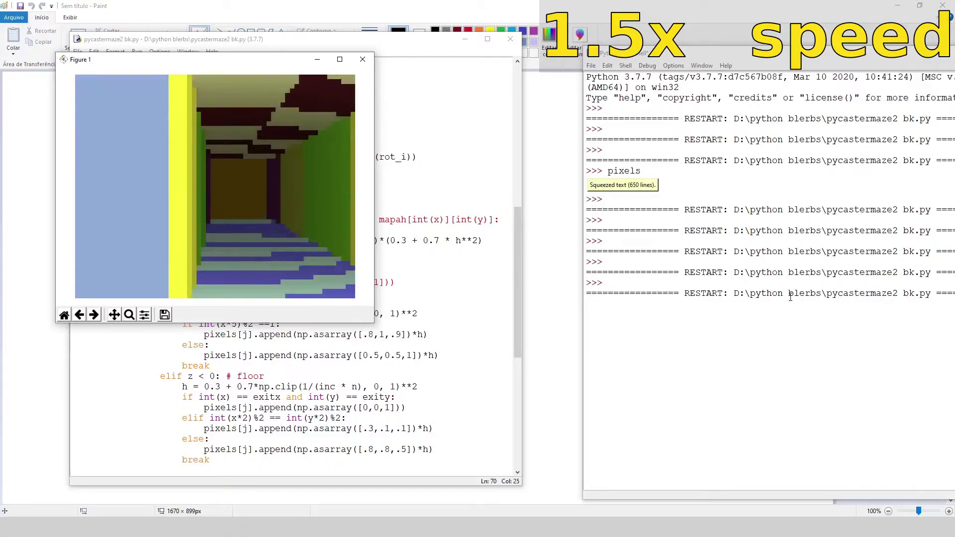
{"action": "key", "text": "Up"}
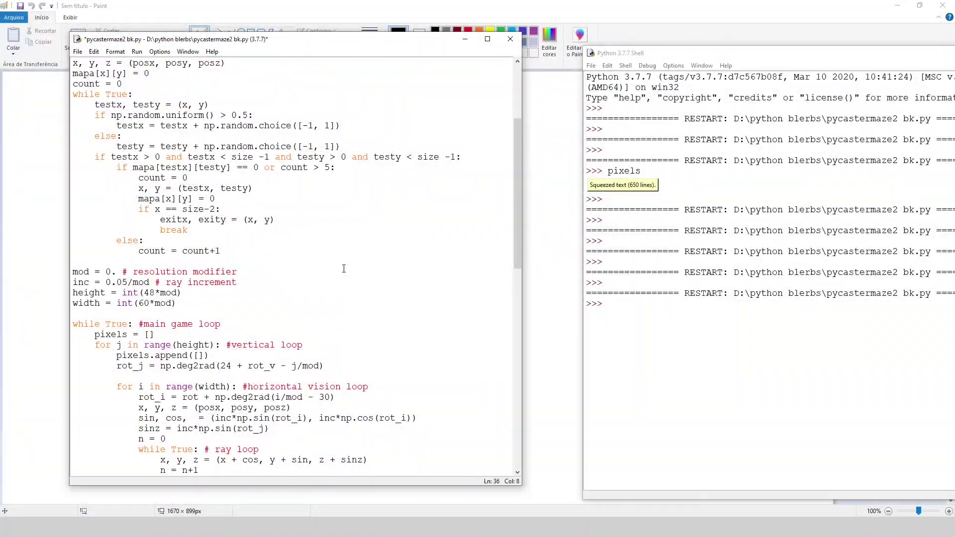
{"action": "type", "text": "6 # resolution modifier"}
Save and run the maze with resolution modifier 0.6, then rerun it at 1.6.
{"action": "key", "text": "F5"}
{"action": "key", "text": "Return"}
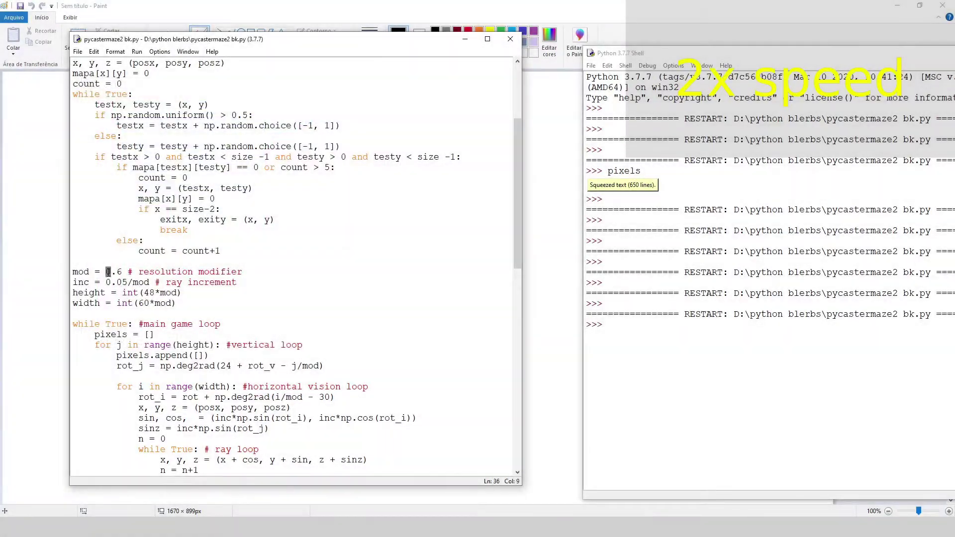
{"action": "type", "text": "1.6 # resolution modifier"}
{"action": "key", "text": "F5"}
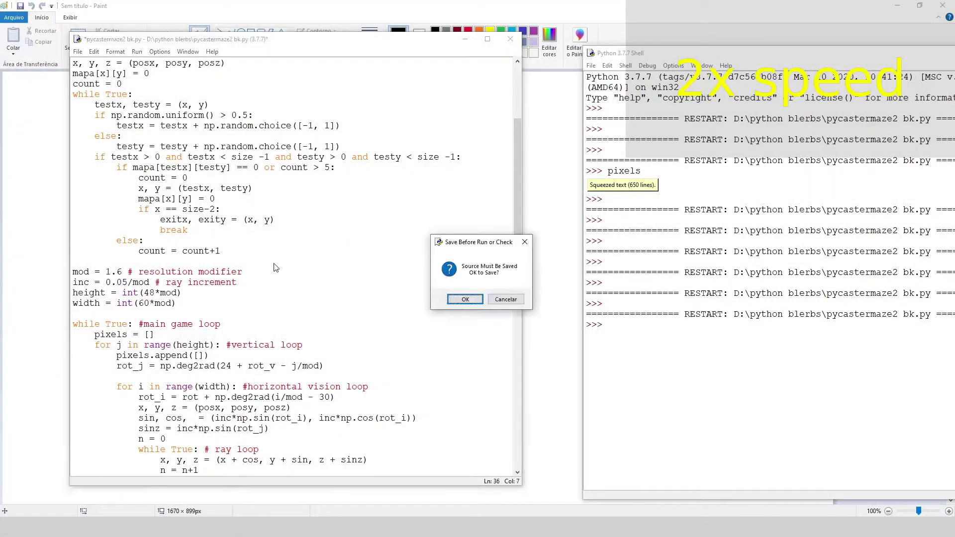
{"action": "key", "text": "Return"}
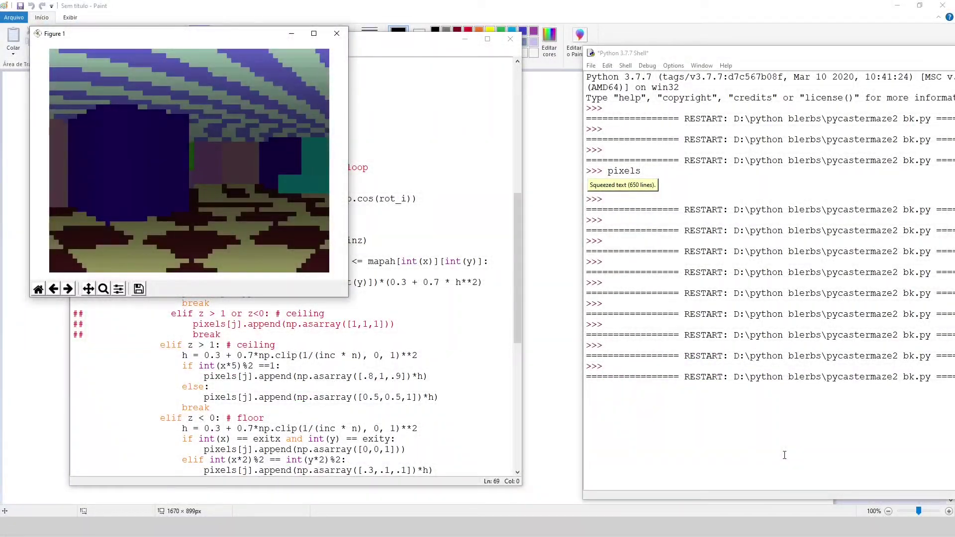
Approach the teal block, then turn away toward the green wall.
{"action": "key", "text": "Right"}
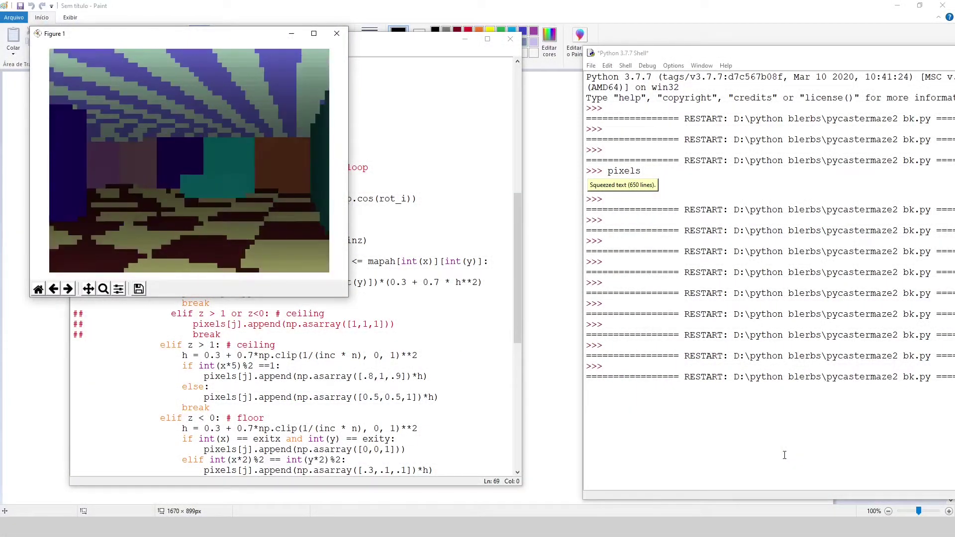
{"action": "key", "text": "Up"}
{"action": "key", "text": "Up"}
{"action": "key", "text": "Up"}
{"action": "key", "text": "Up"}
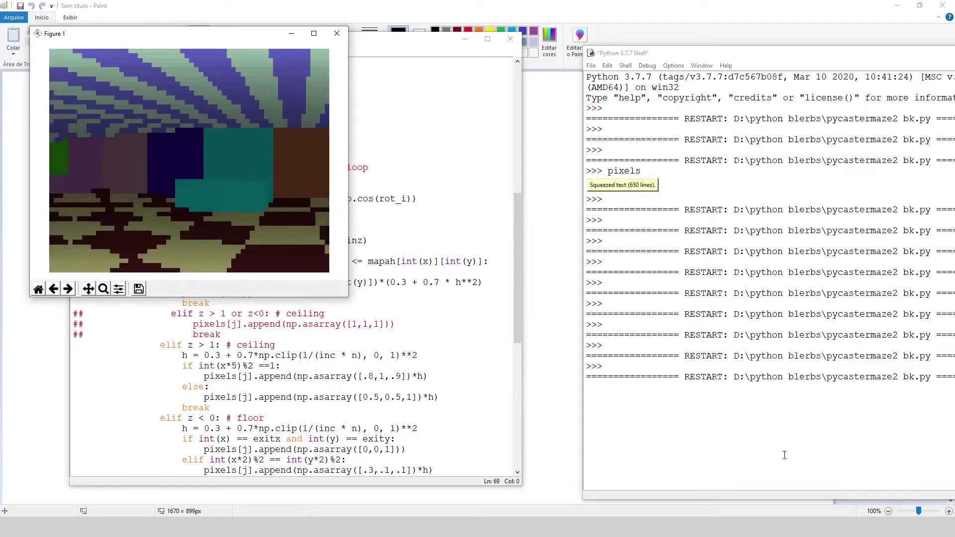
{"action": "key", "text": "Up"}
{"action": "key", "text": "Up"}
{"action": "key", "text": "Up"}
{"action": "key", "text": "Up"}
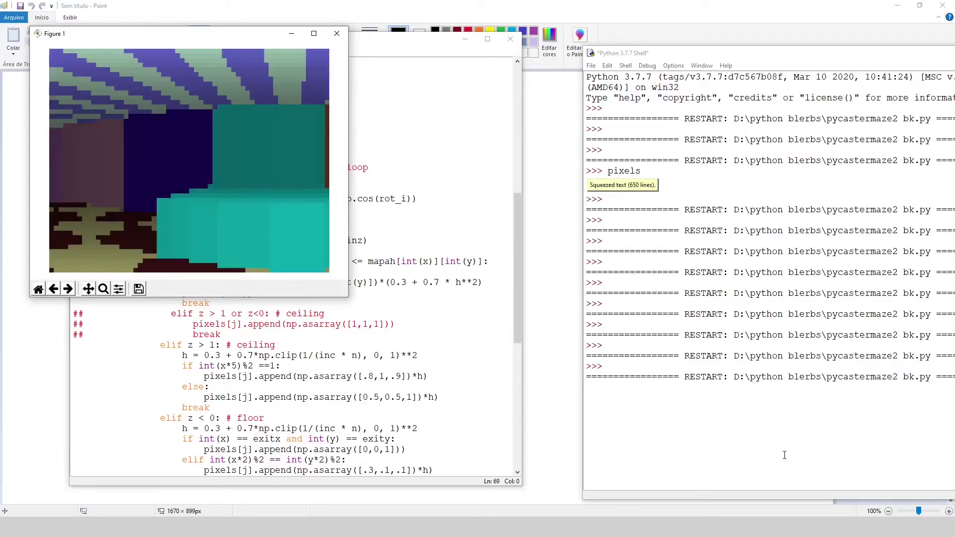
{"action": "key", "text": "Left"}
{"action": "key", "text": "Left"}
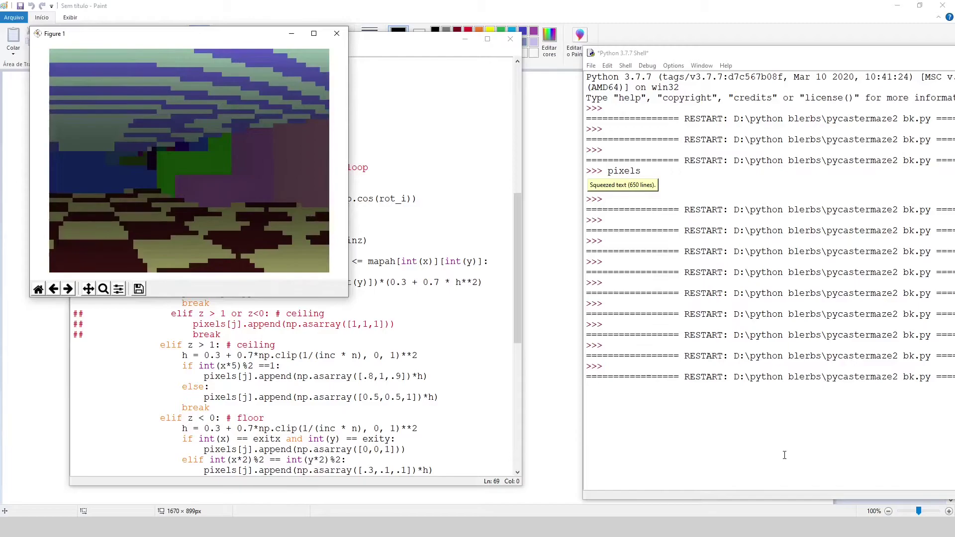
{"action": "key", "text": "Left"}
{"action": "key", "text": "Left"}
{"action": "key", "text": "Left"}
Walk toward the green and purple blocks, then turn past the blue block to the pink one.
{"action": "key", "text": "Up"}
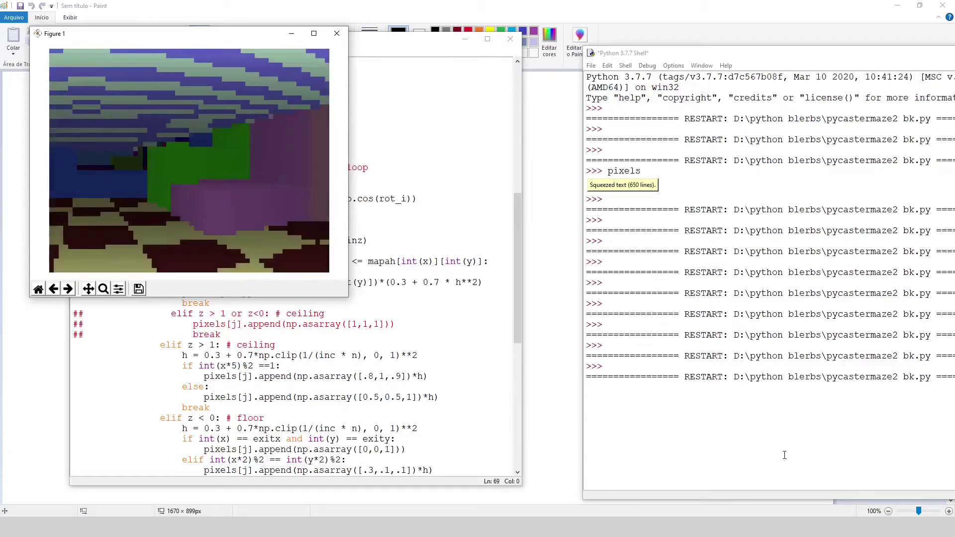
{"action": "key", "text": "Up"}
{"action": "key", "text": "Up"}
{"action": "key", "text": "Up"}
{"action": "key", "text": "Left"}
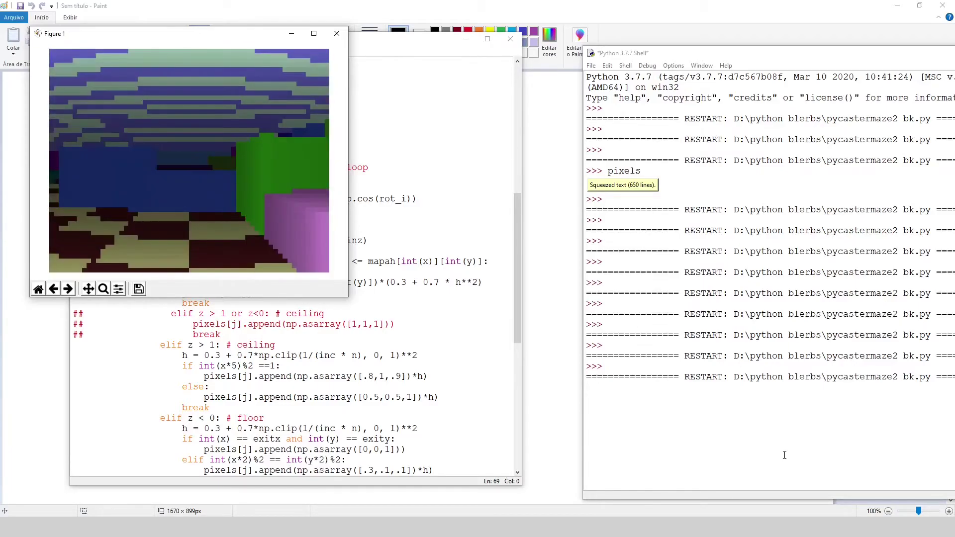
{"action": "key", "text": "Left"}
{"action": "key", "text": "Left"}
{"action": "key", "text": "Left"}
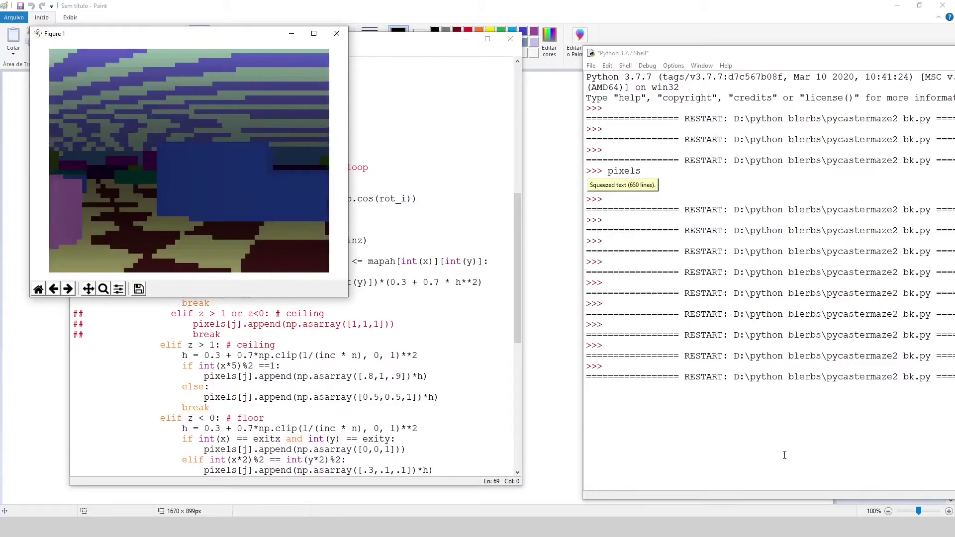
{"action": "key", "text": "Left"}
{"action": "key", "text": "Up"}
{"action": "key", "text": "Up"}
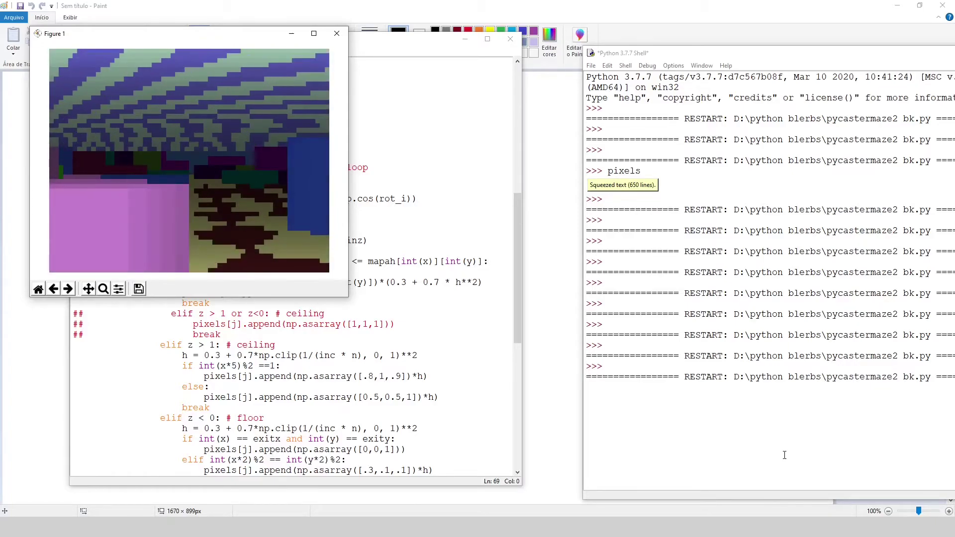